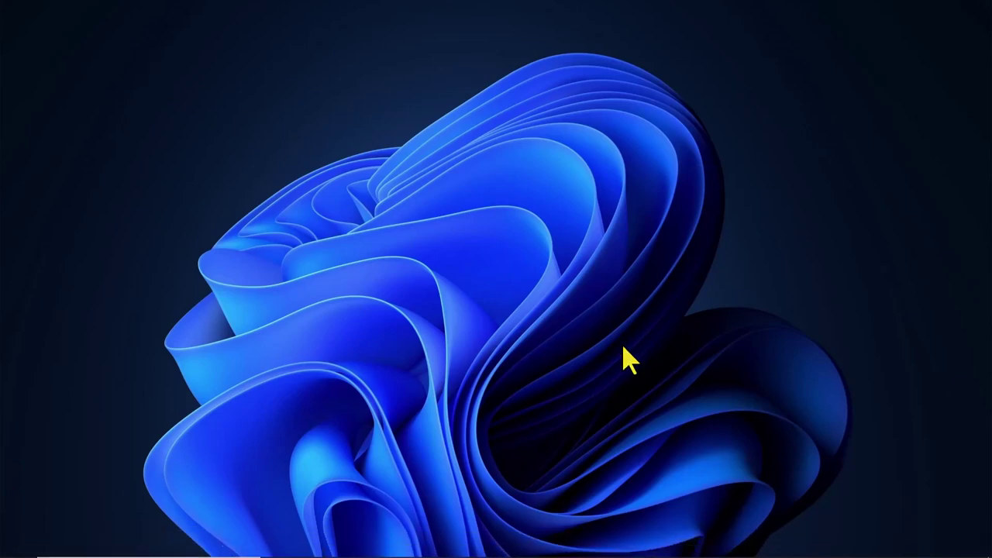
Launch Command Prompt as administrator from a Start search for cmd
{"action": "key", "text": "super"}
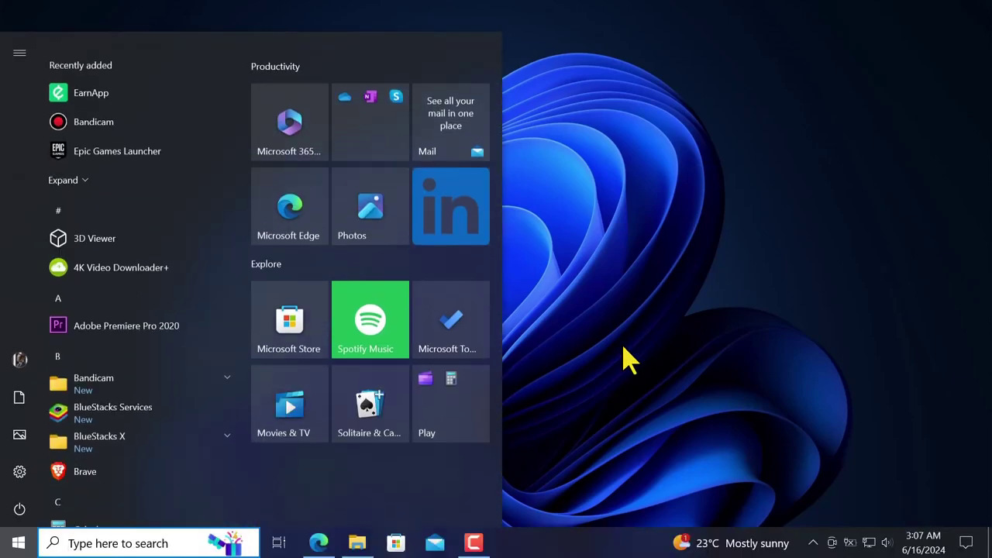
{"action": "type", "text": "cmd"}
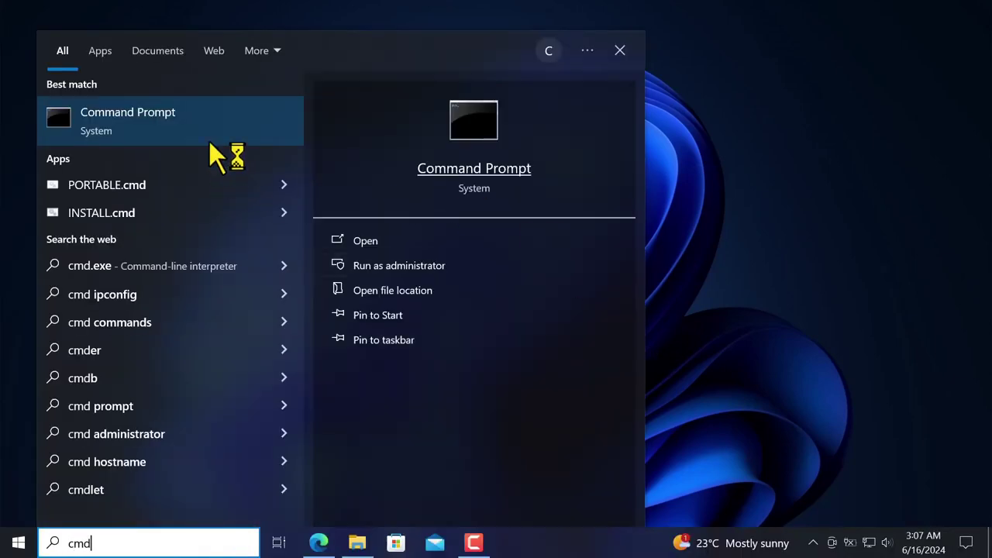
{"action": "left_click", "coordinate": [408, 270]}
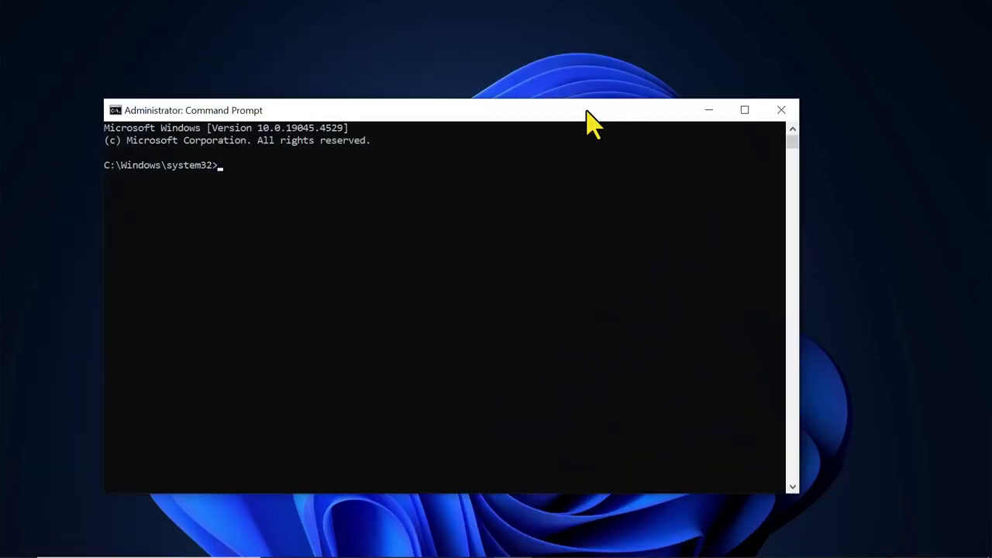
{"action": "left_click_drag", "start_coordinate": [586, 111], "coordinate": [658, 103]}
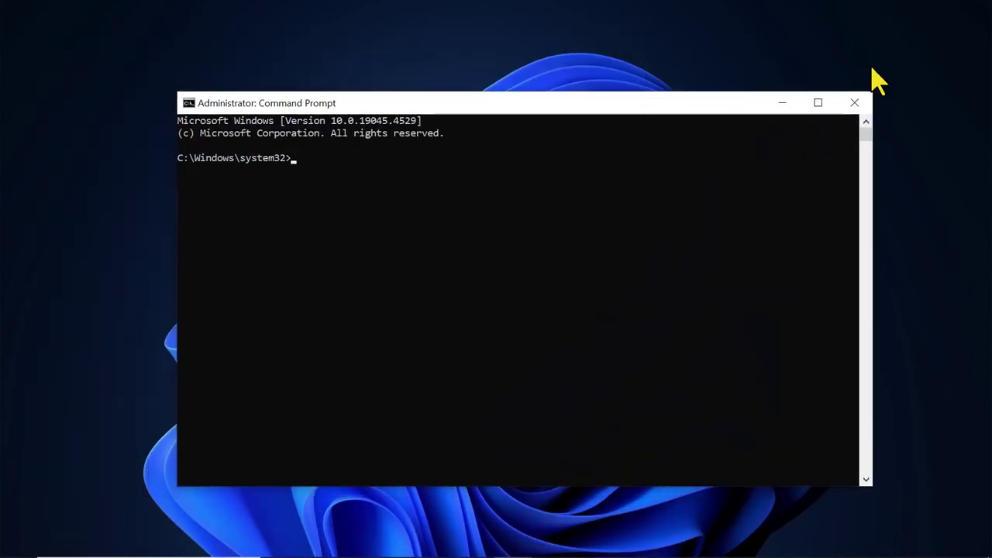
Run python --version, see Python not found, and exit the console
{"action": "type", "text": "python"}
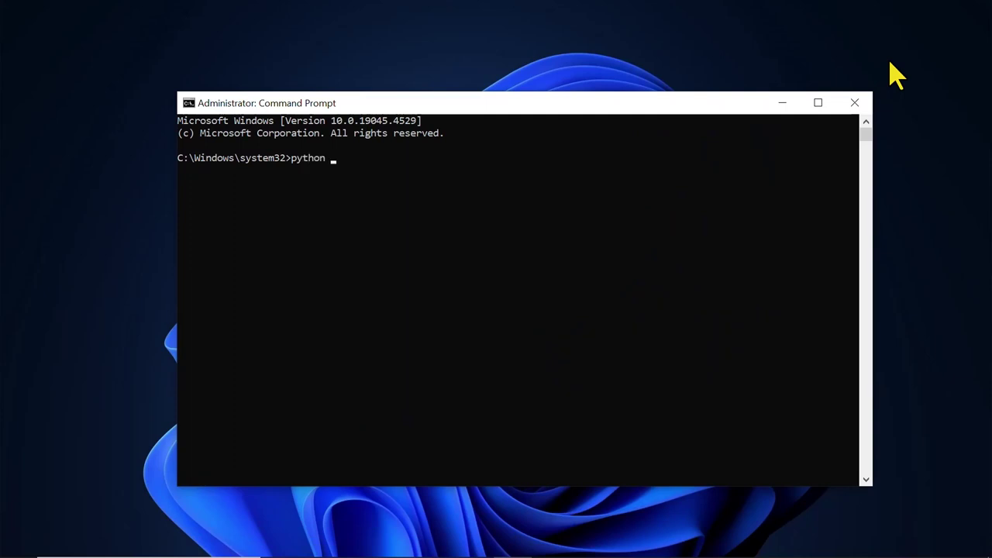
{"action": "type", "text": "version"}
{"action": "key", "text": "Return"}
{"action": "type", "text": "exit"}
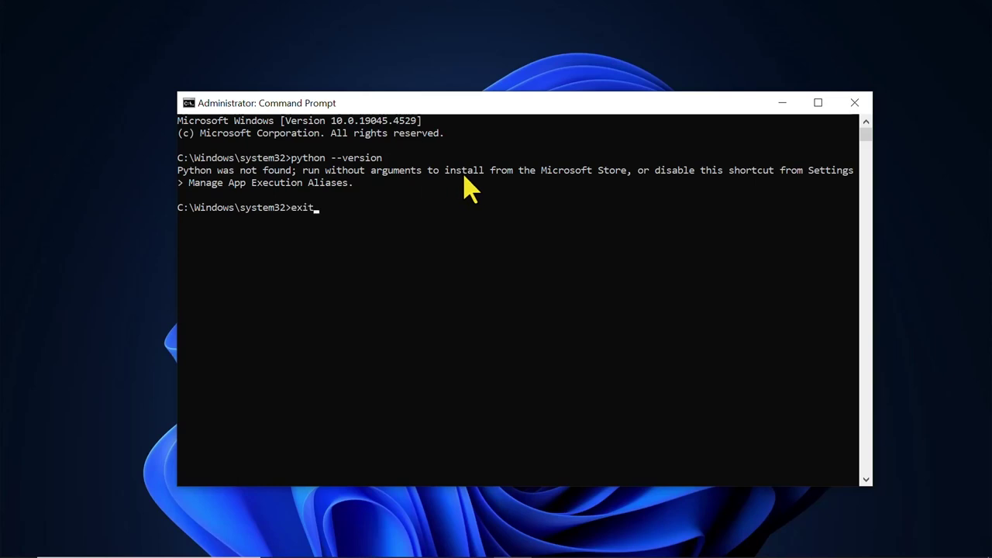
{"action": "key", "text": "Return"}
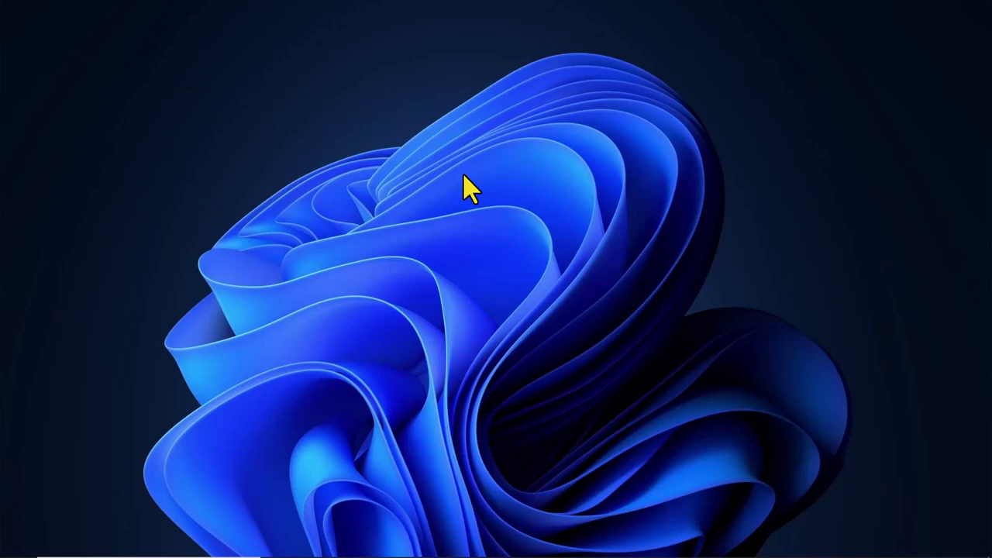
Search 'python download' in Edge and open the Python 3.11 Microsoft Store result
{"action": "left_click", "coordinate": [318, 542]}
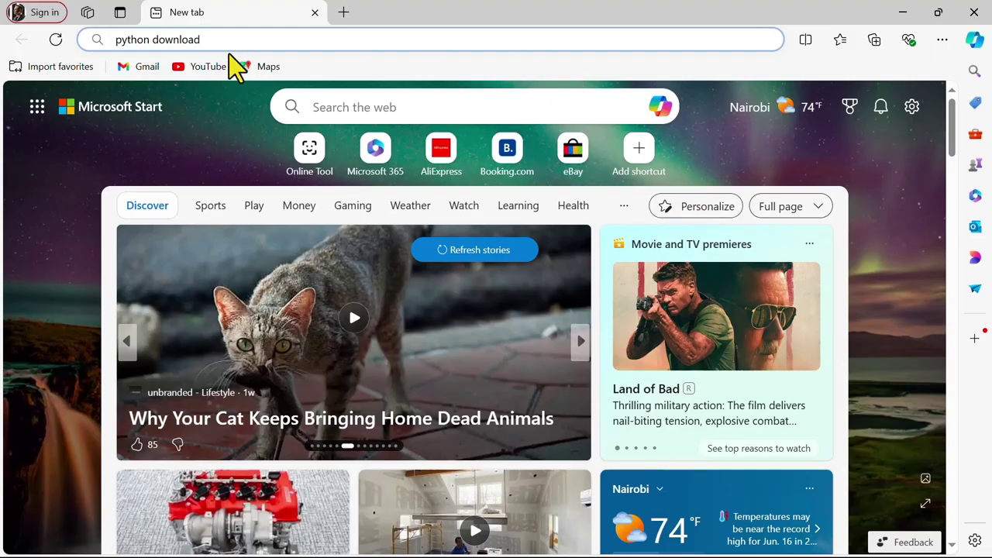
{"action": "key", "text": "ctrl+a"}
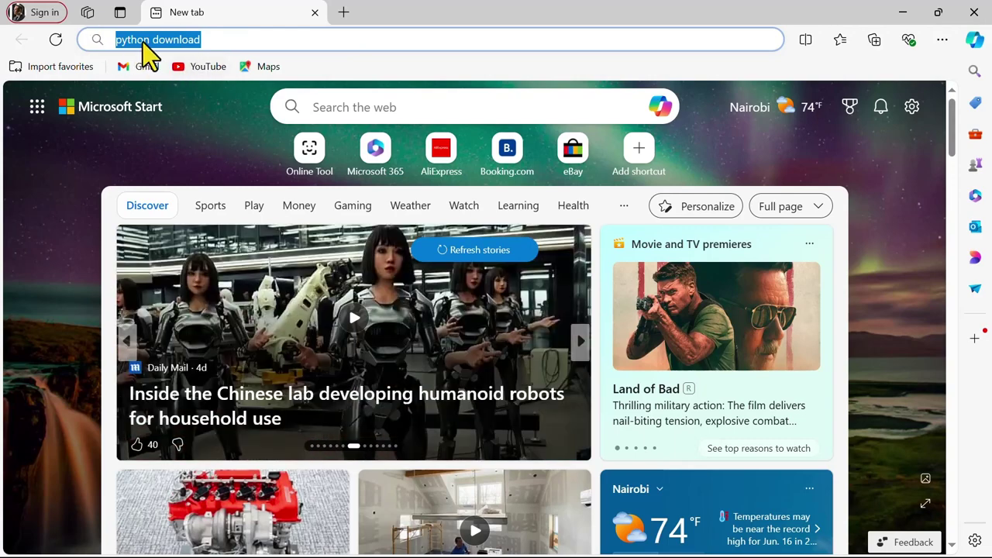
{"action": "left_click", "coordinate": [228, 43]}
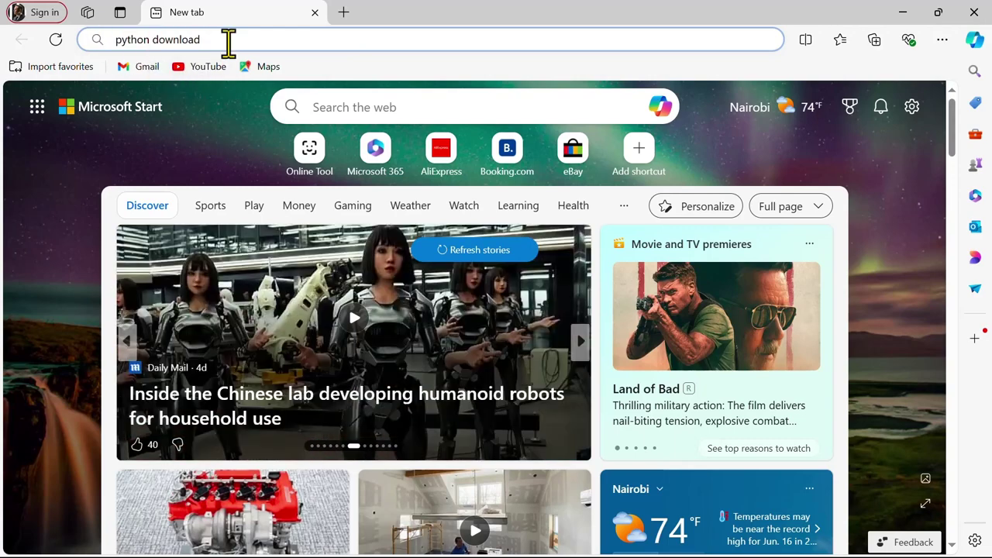
{"action": "key", "text": "Return"}
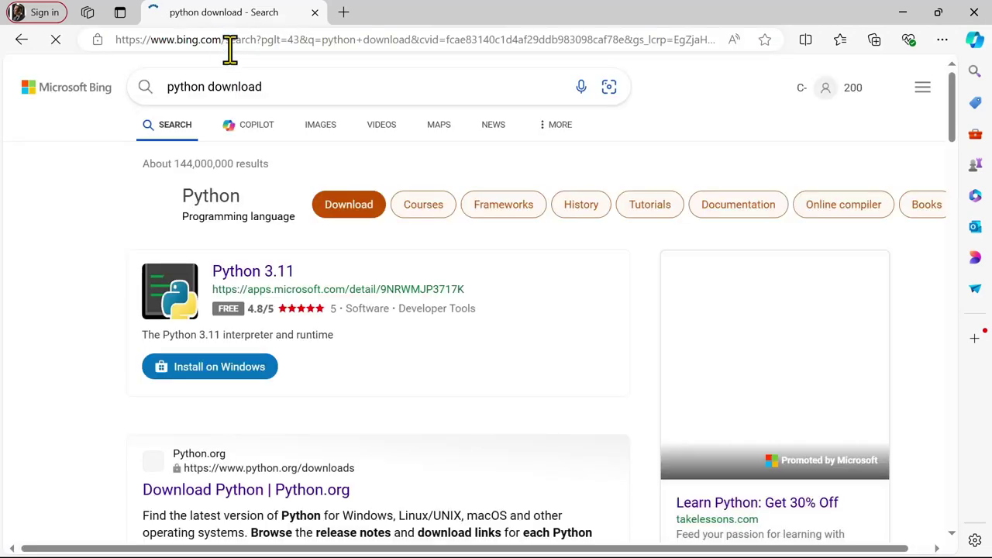
{"action": "scroll", "coordinate": [294, 152], "scroll_direction": "down", "scroll_amount": 2}
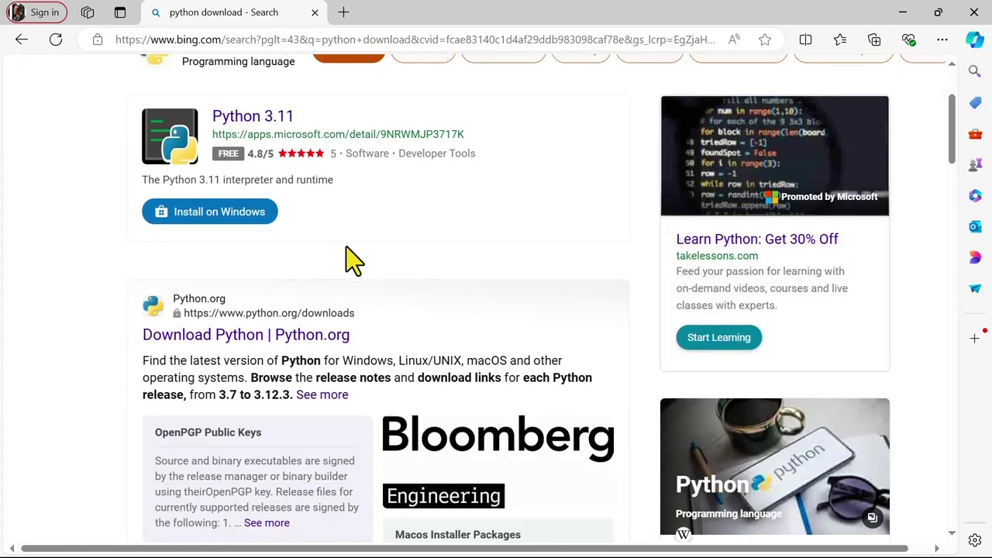
{"action": "left_click", "coordinate": [212, 223]}
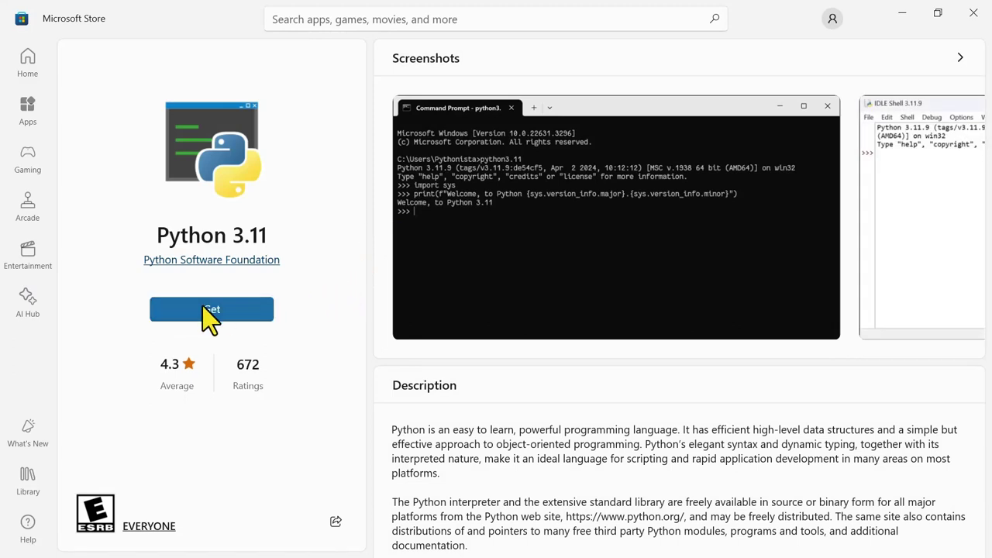
Get Python 3.11, dismiss the popup during installation, then minimize the Store
{"action": "left_click", "coordinate": [212, 314]}
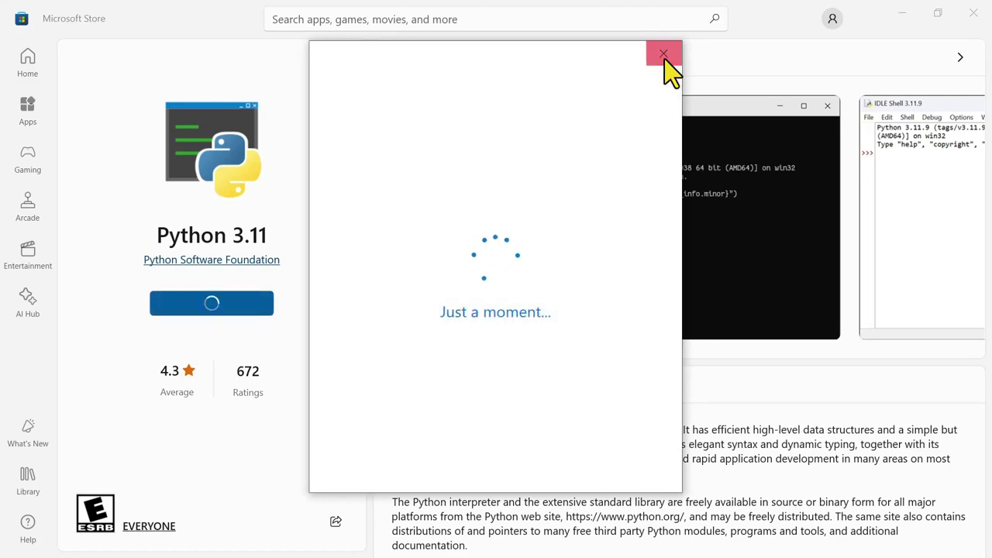
{"action": "left_click", "coordinate": [664, 59]}
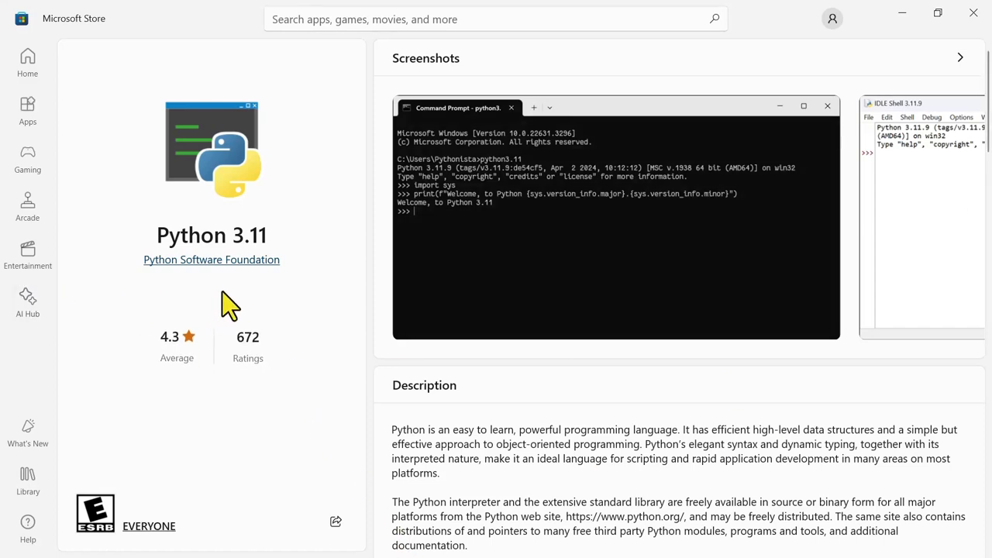
{"action": "left_click", "coordinate": [899, 16]}
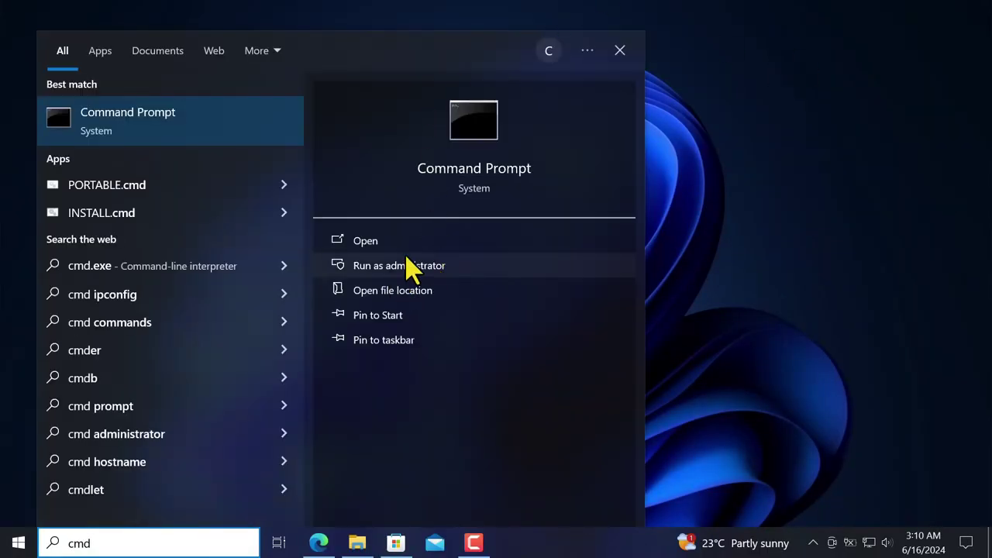
Reopen an administrator Command Prompt and confirm python --version reports Python 3.11.9
{"action": "left_click", "coordinate": [426, 265]}
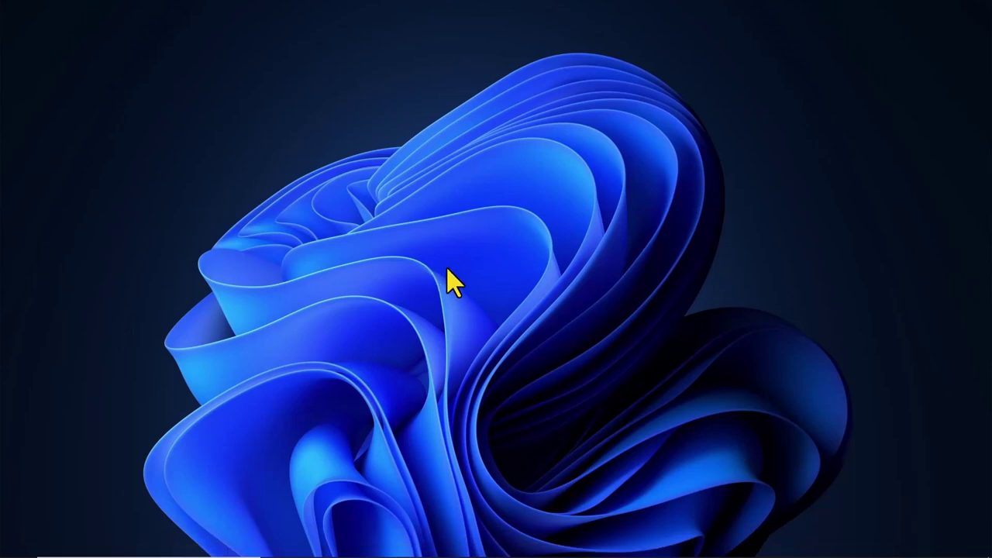
{"action": "left_click", "coordinate": [421, 388]}
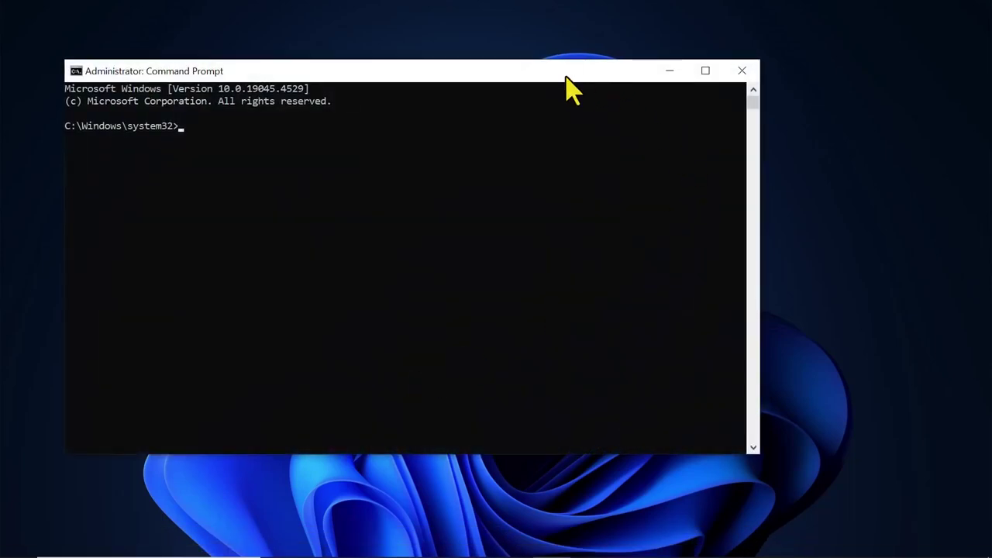
{"action": "left_click_drag", "start_coordinate": [569, 88], "coordinate": [711, 98]}
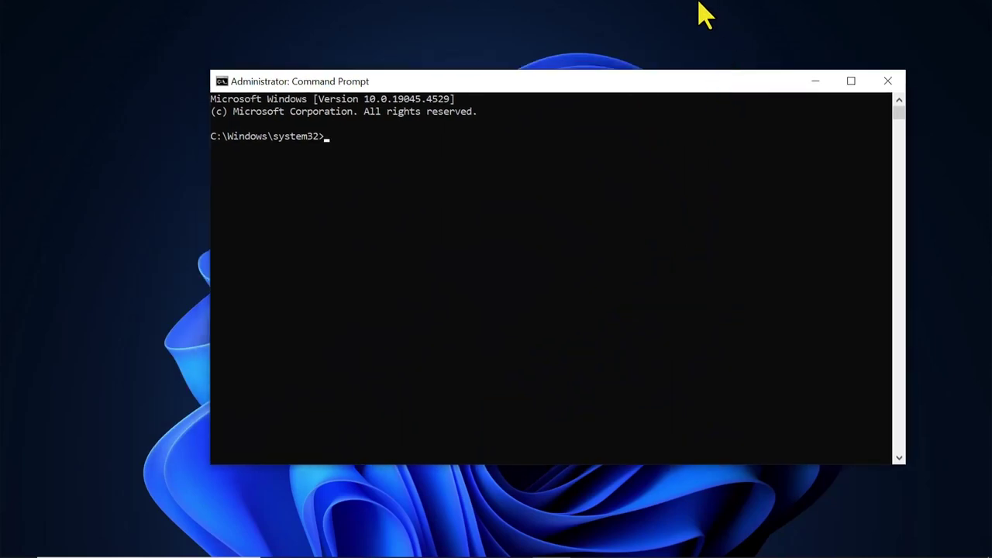
{"action": "type", "text": "python --v"}
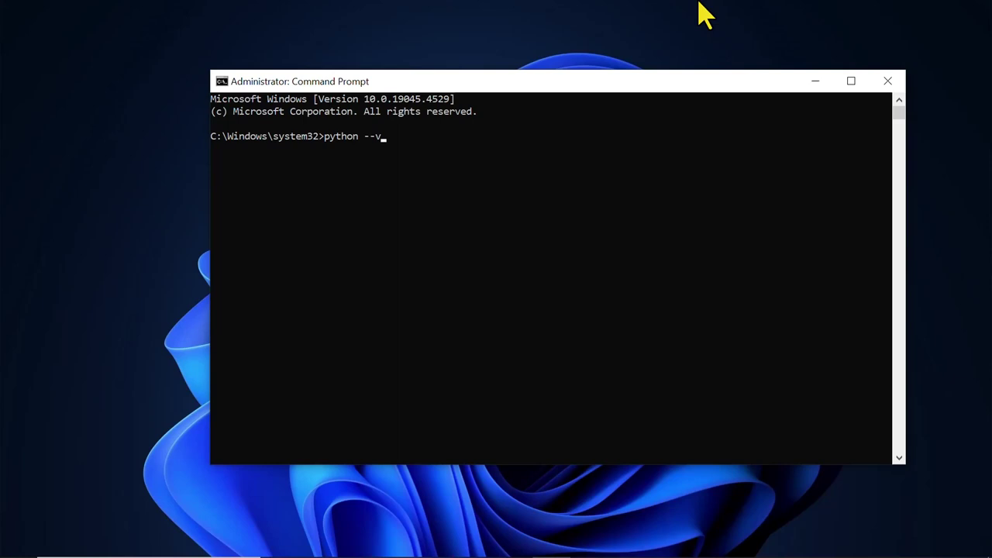
{"action": "type", "text": "ersion"}
{"action": "key", "text": "Return"}
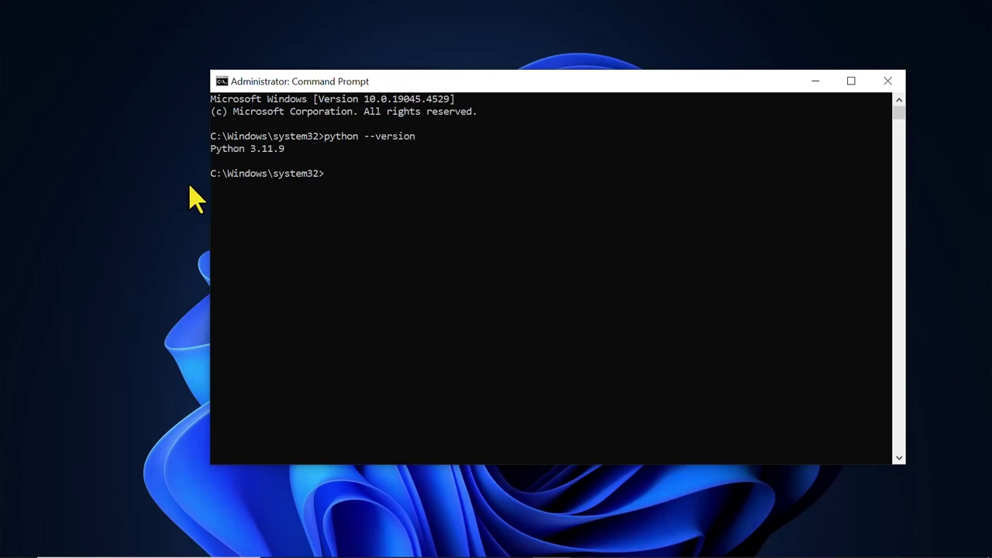
{"action": "left_click_drag", "start_coordinate": [295, 149], "coordinate": [208, 153]}
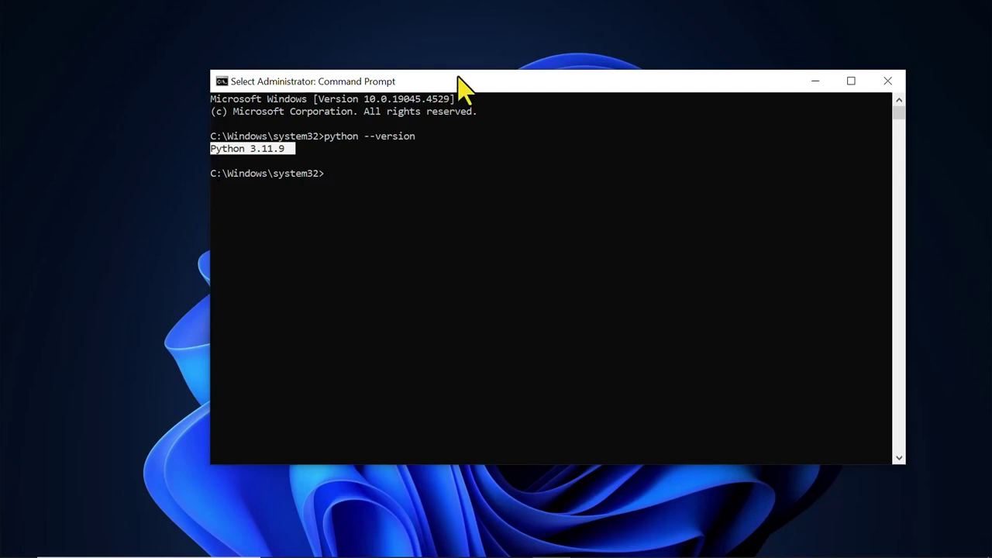
Start the Python interpreter, print "hello google", then close the console window
{"action": "key", "text": "ctrl+c"}
{"action": "type", "text": "python"}
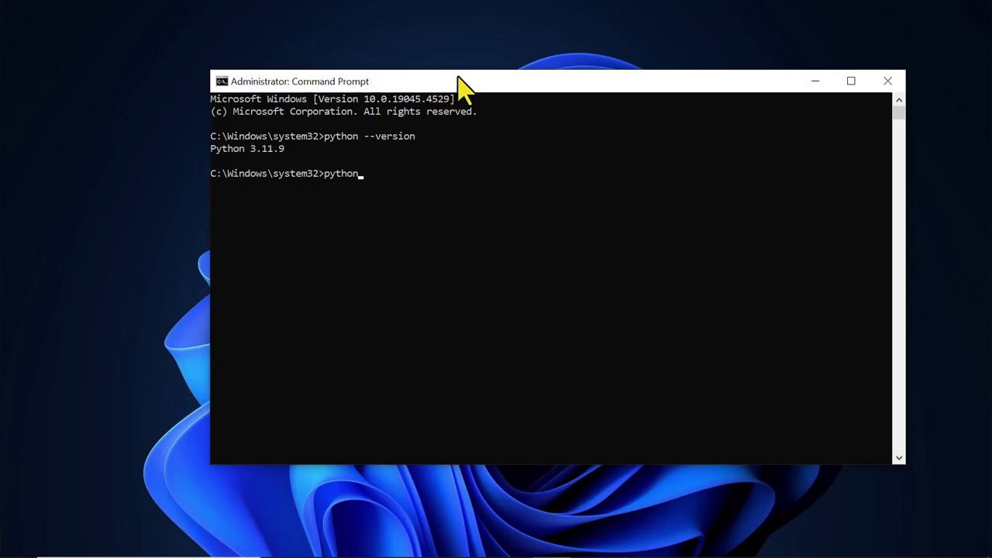
{"action": "key", "text": "Return"}
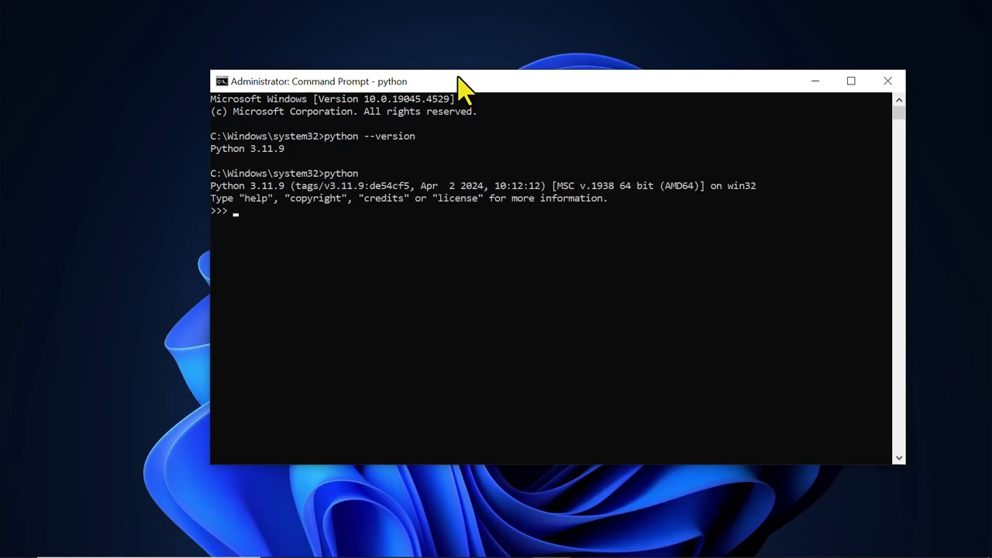
{"action": "type", "text": "print(\"hello google\")"}
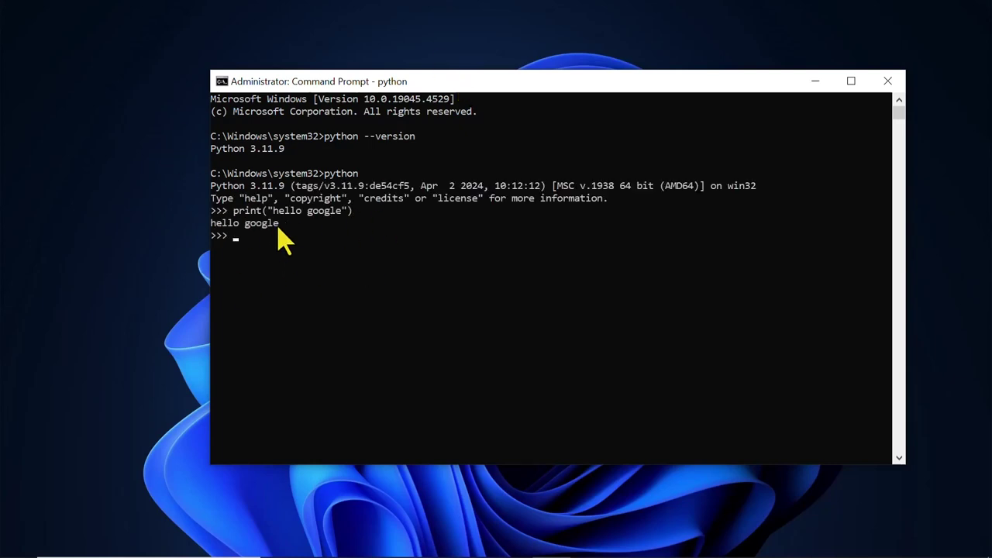
{"action": "left_click_drag", "start_coordinate": [279, 227], "coordinate": [210, 225]}
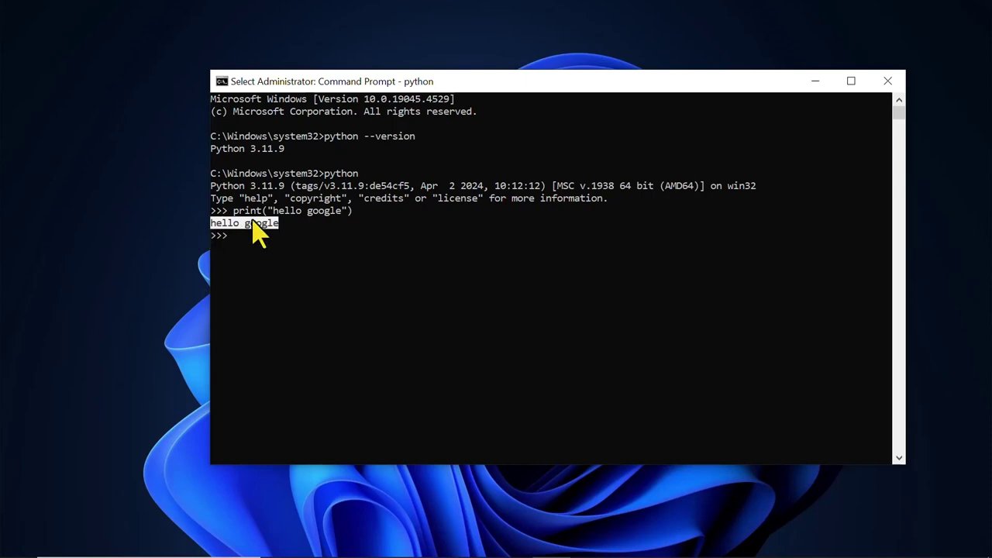
{"action": "left_click", "coordinate": [900, 91]}
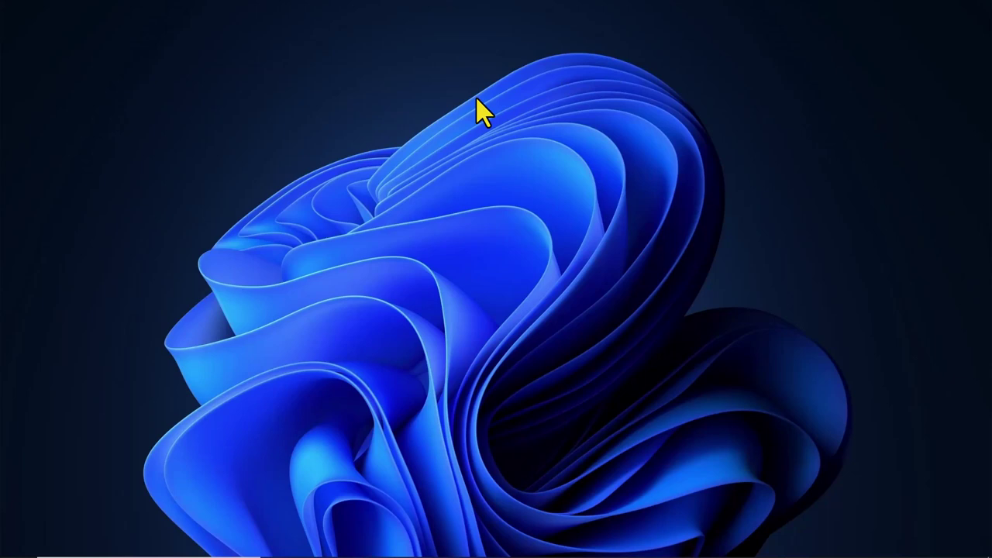
Launch IDLE (Python 3.11) from Start and run print("hello google") in its shell
{"action": "key", "text": "super"}
{"action": "type", "text": "id"}
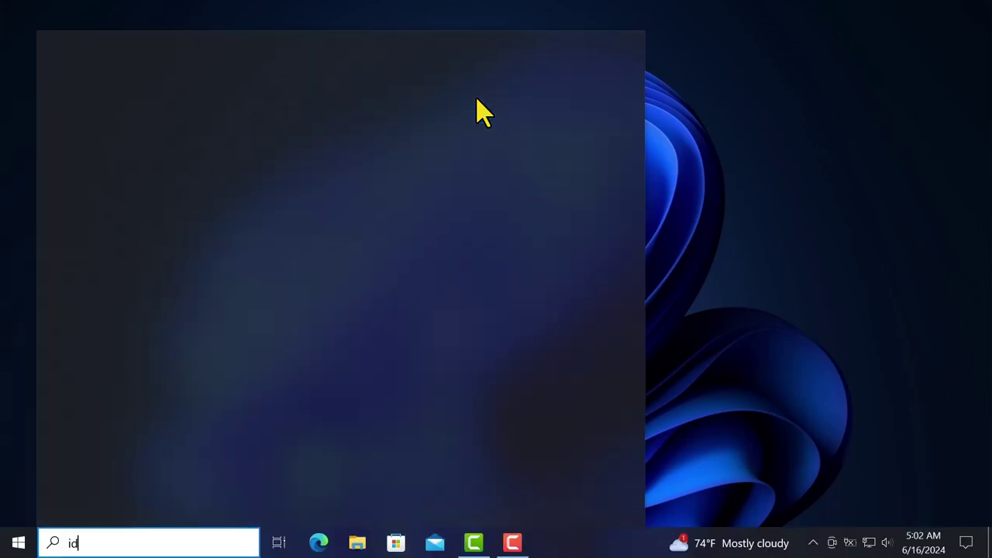
{"action": "type", "text": "le"}
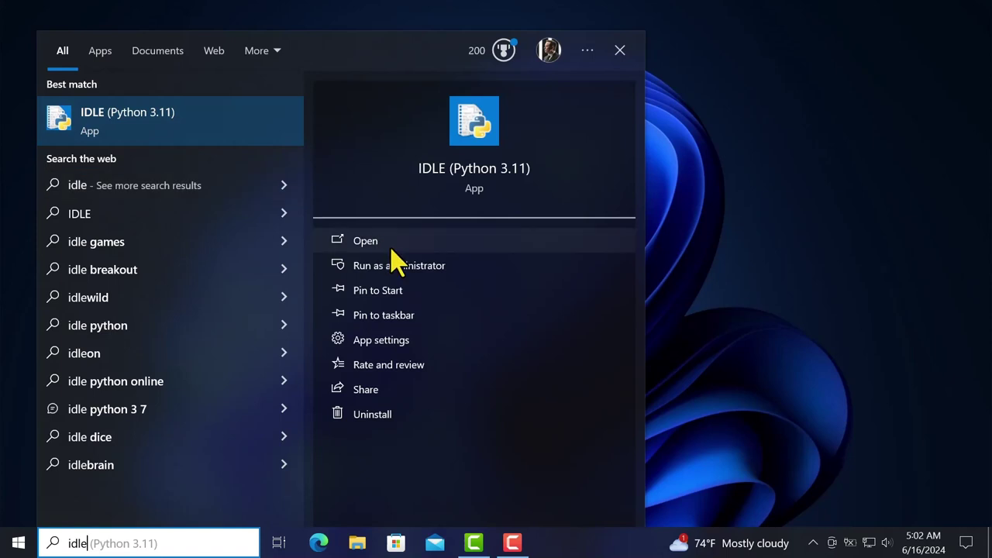
{"action": "left_click", "coordinate": [416, 248]}
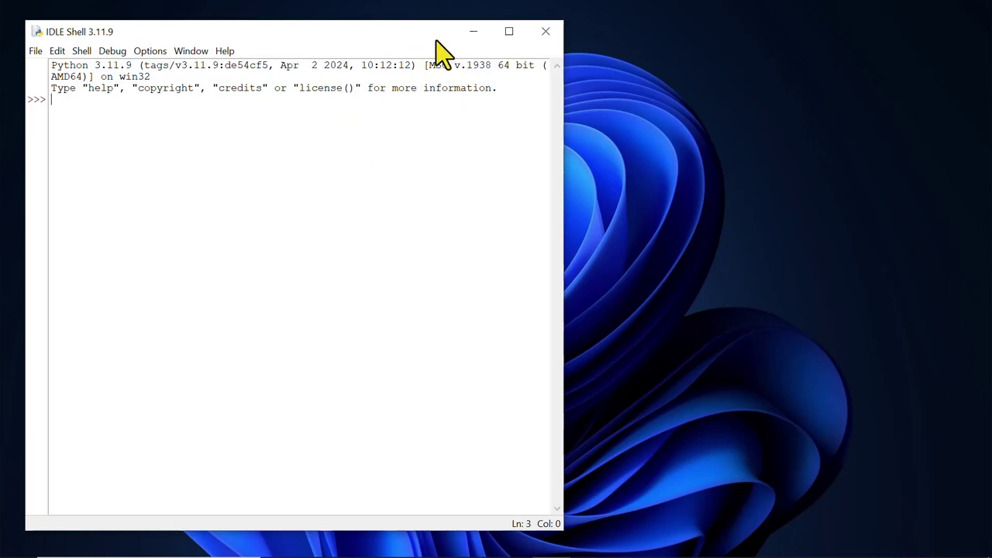
{"action": "left_click_drag", "start_coordinate": [435, 40], "coordinate": [538, 45]}
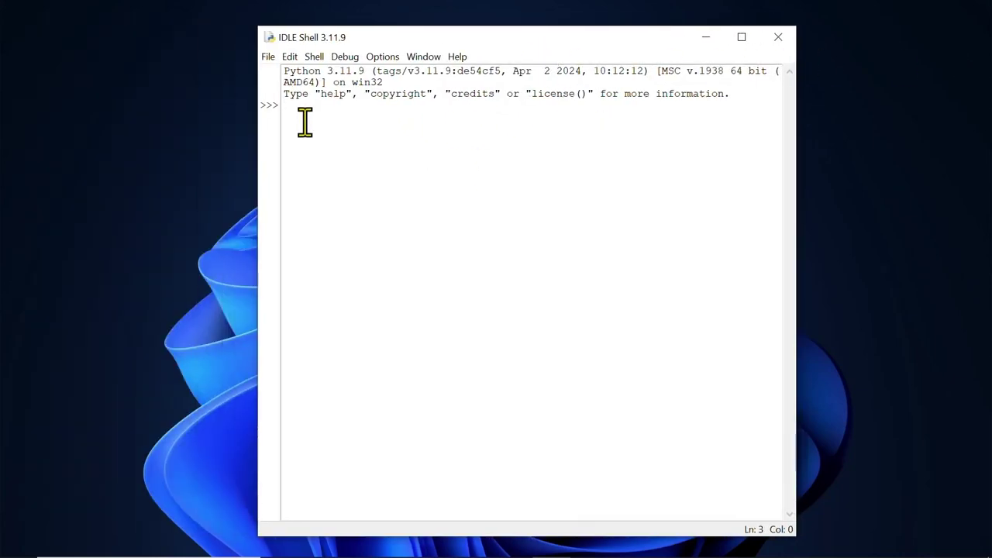
{"action": "type", "text": "print(\"hello google\")"}
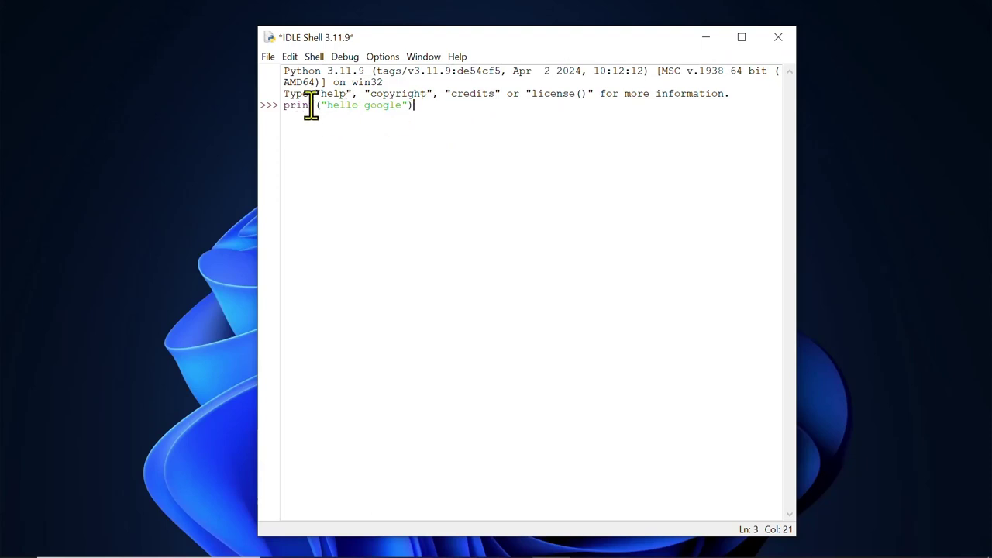
{"action": "key", "text": "Return"}
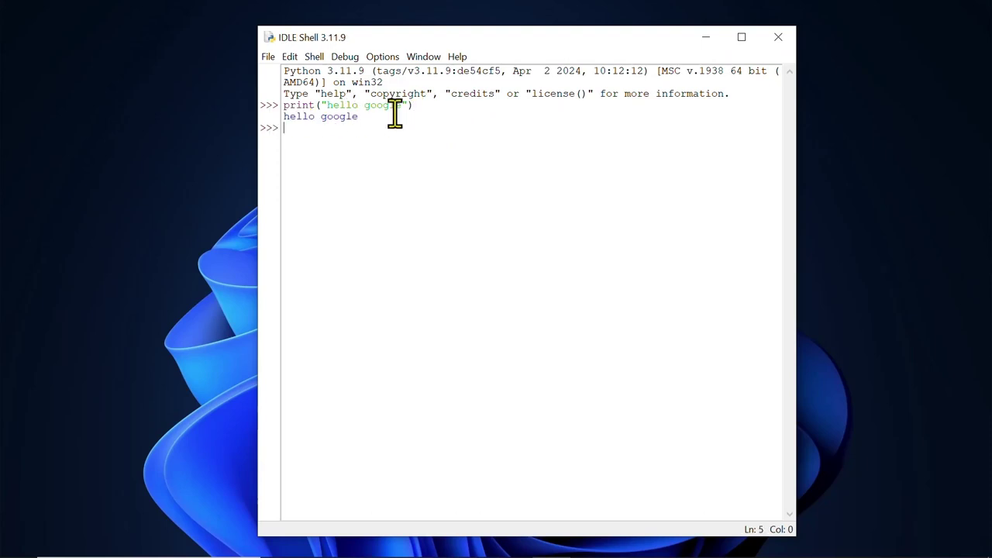
{"action": "mouse_move", "coordinate": [359, 126]}
{"action": "left_mouse_down"}
{"action": "mouse_move", "coordinate": [288, 120]}
{"action": "mouse_move", "coordinate": [358, 117]}
{"action": "left_mouse_up"}
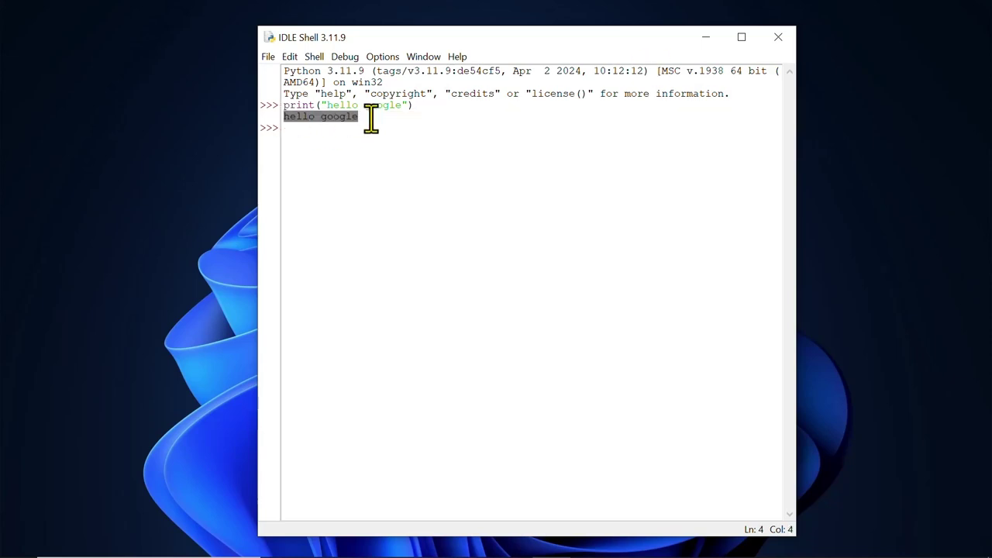